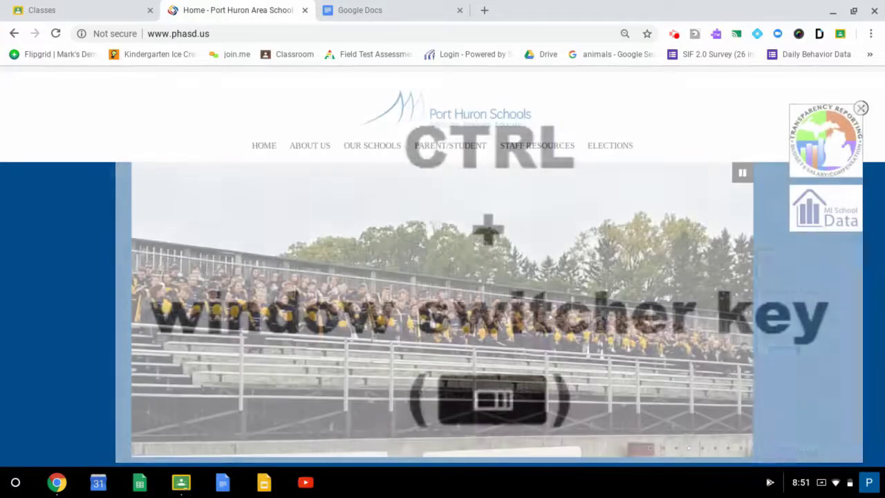
Take a full-screen screenshot of the Port Huron Schools home page and minimize the Downloads folder window.
key("ctrl+F5")
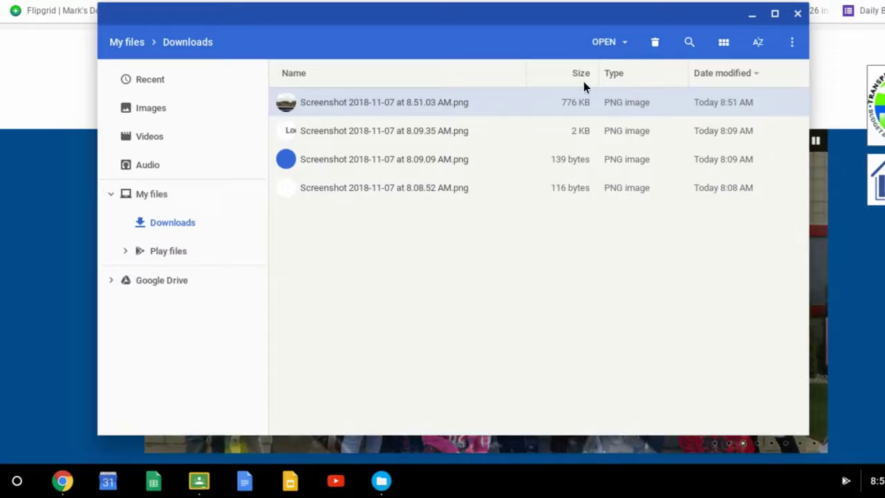
left_click(754, 16)
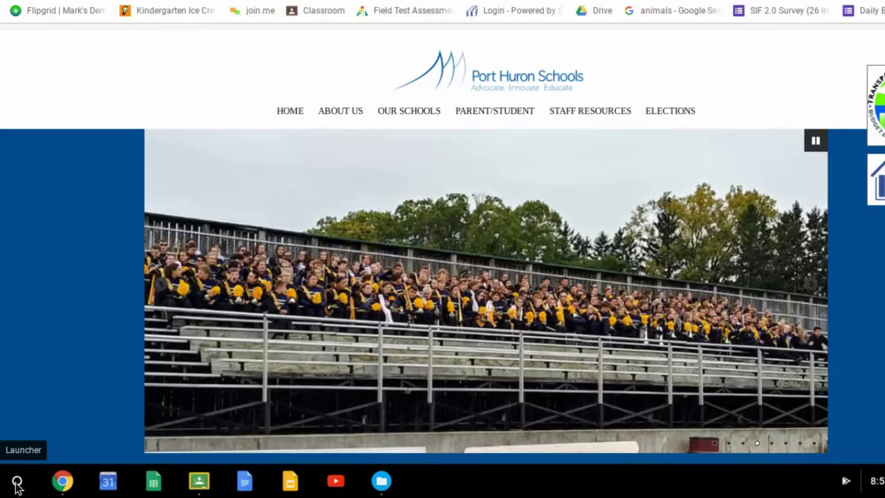
Search the launcher for "Files", pin the Files app to the shelf, and close the Downloads folder window.
left_click(37, 463)
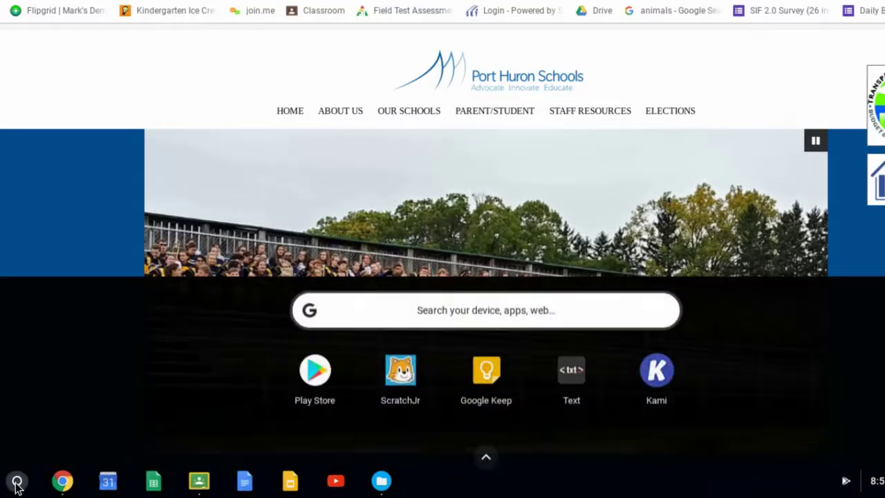
left_click(17, 482)
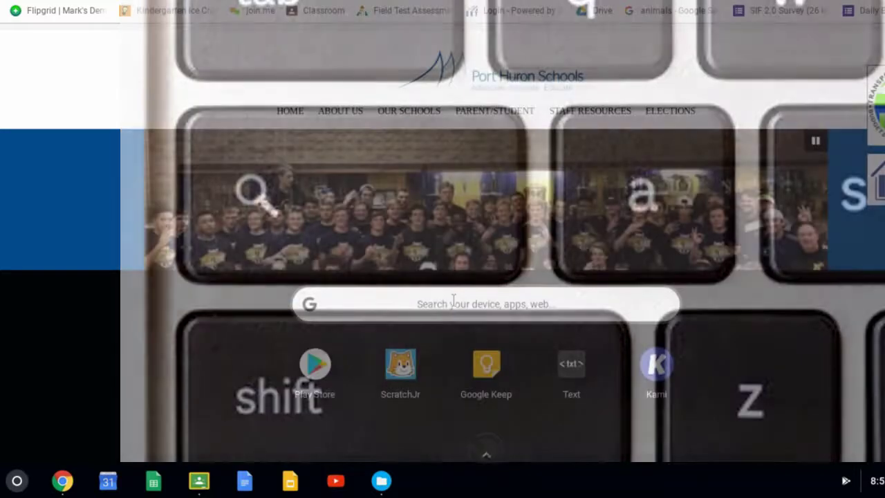
type("Files")
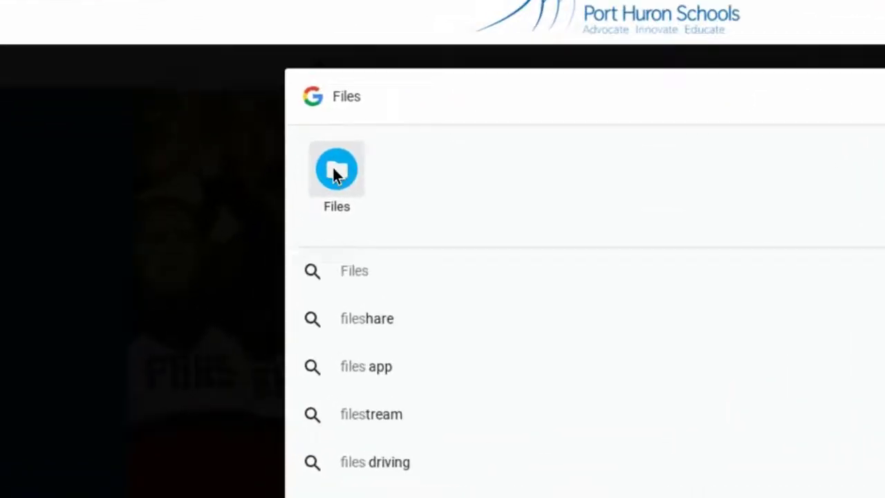
right_click(334, 173)
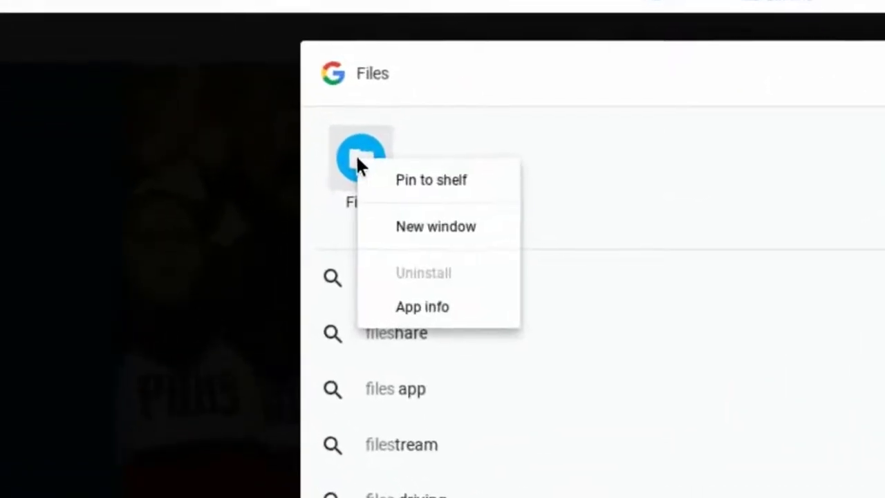
left_click(456, 177)
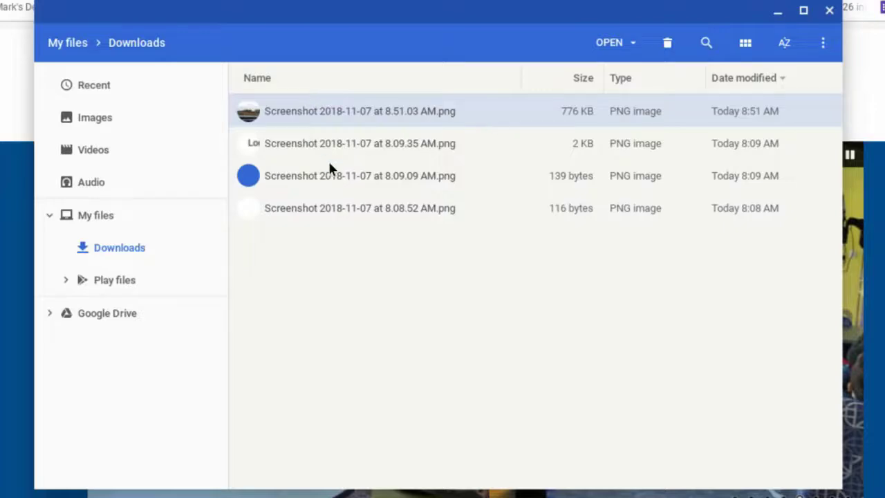
key("ctrl+w")
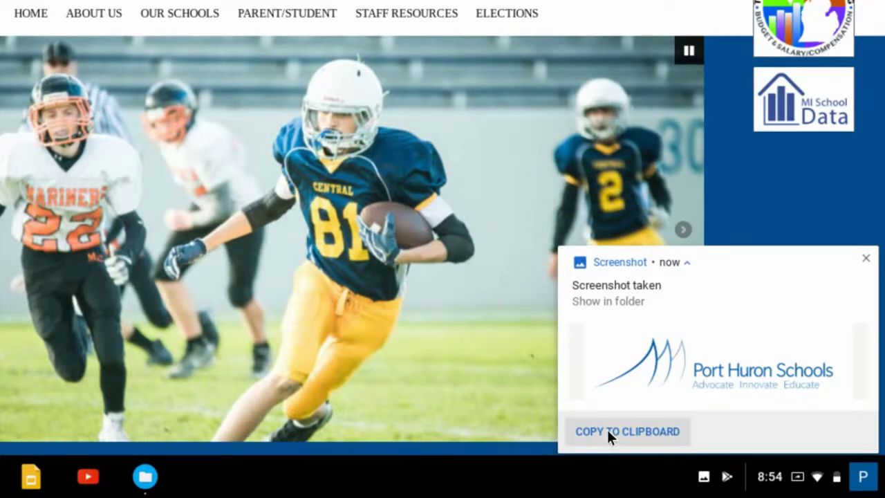
Copy the Port Huron Schools logo screenshot to the clipboard and paste it into the blank Google Docs document.
left_click(607, 430)
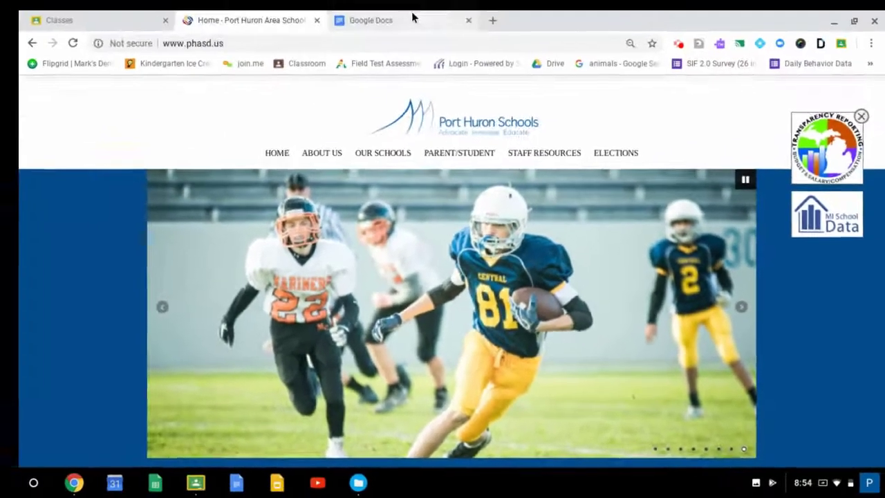
left_click(413, 17)
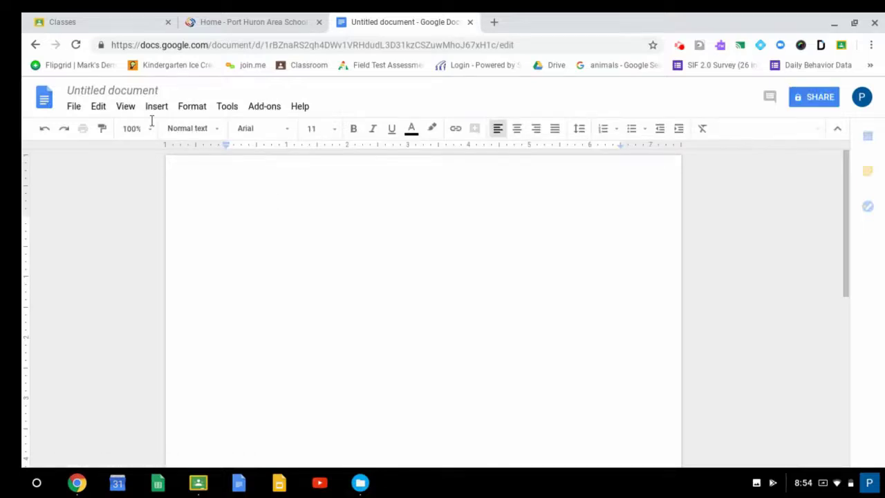
left_click(95, 109)
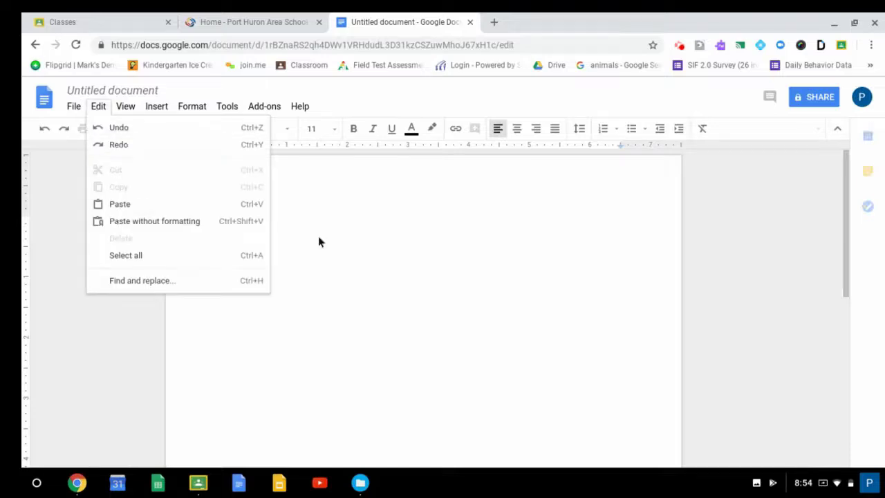
left_click(347, 239)
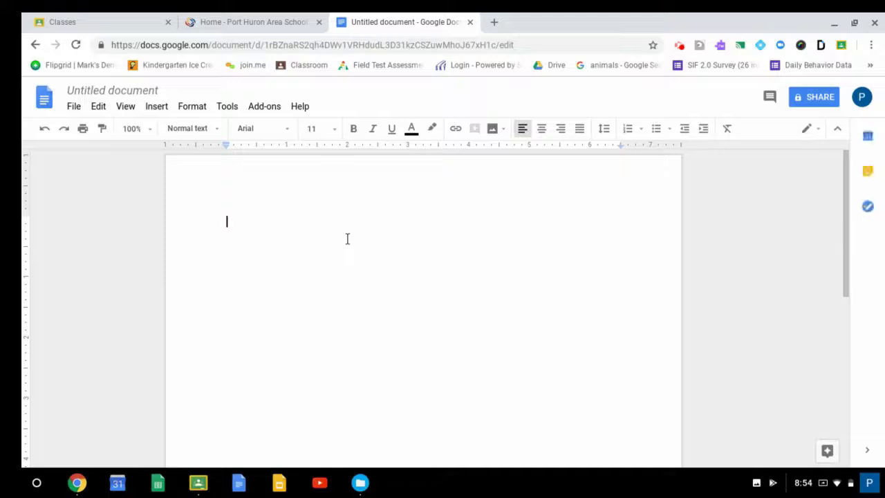
right_click(347, 239)
left_click(247, 234)
right_click(248, 237)
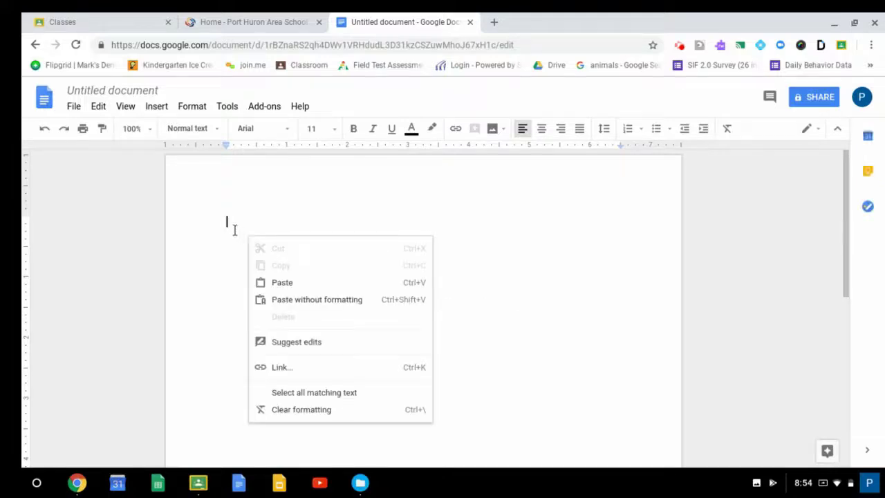
left_click(232, 228)
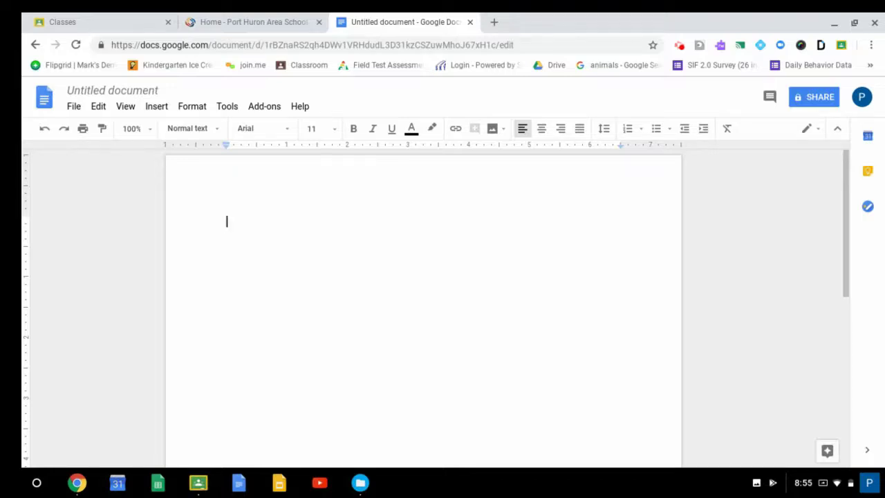
right_click(376, 272)
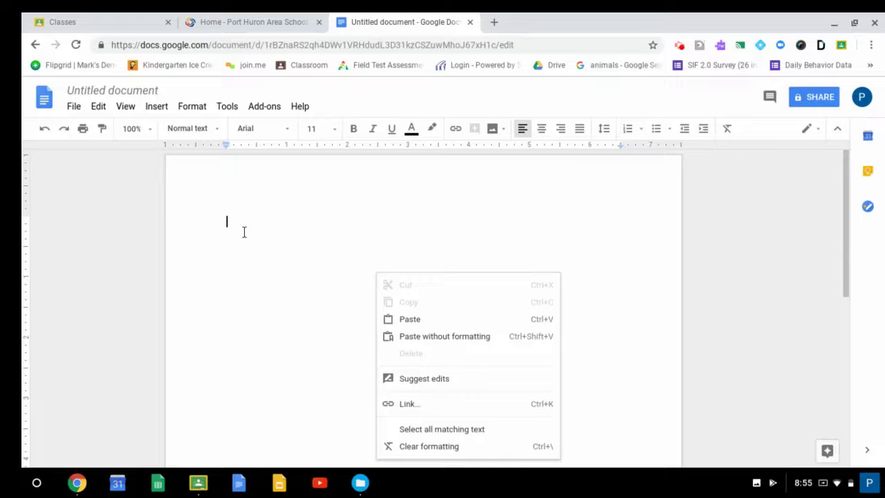
left_click(408, 319)
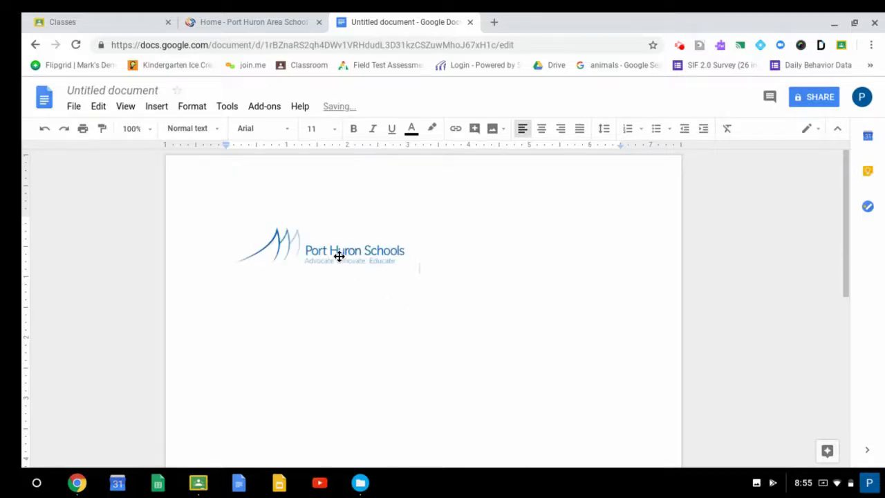
Place the text cursor after the pasted logo image and start a new line below it.
left_click(338, 255)
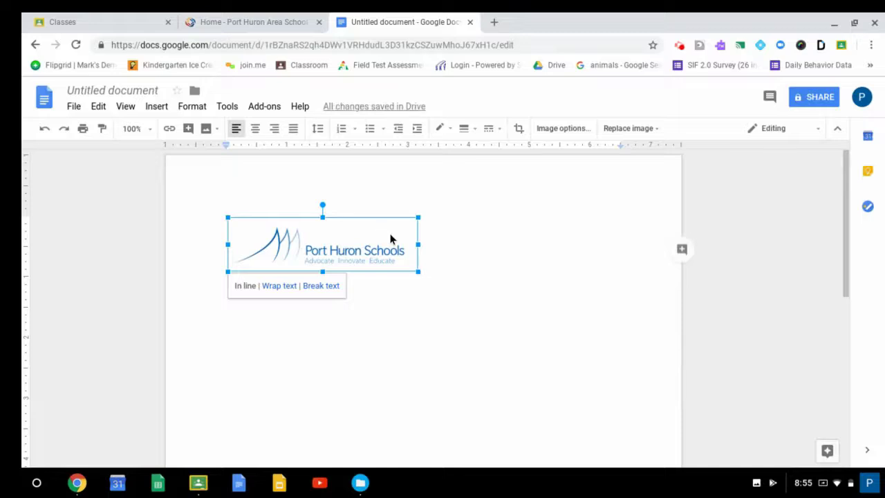
left_click(440, 253)
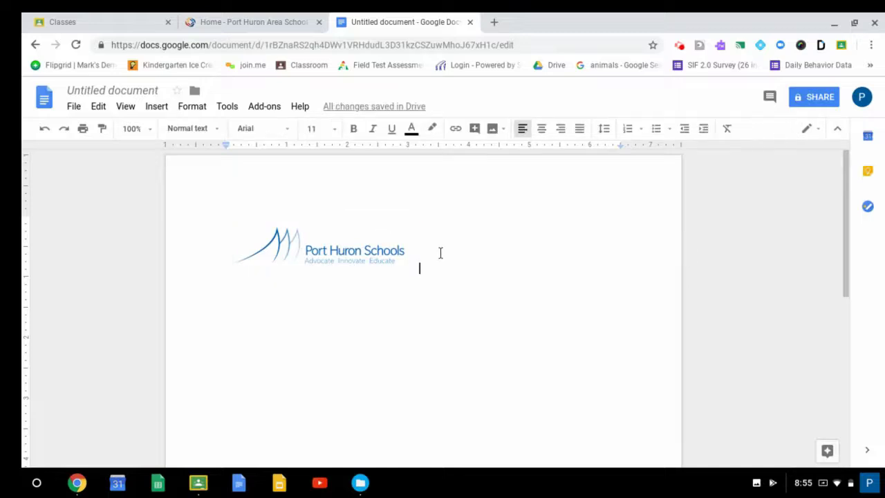
key("Return")
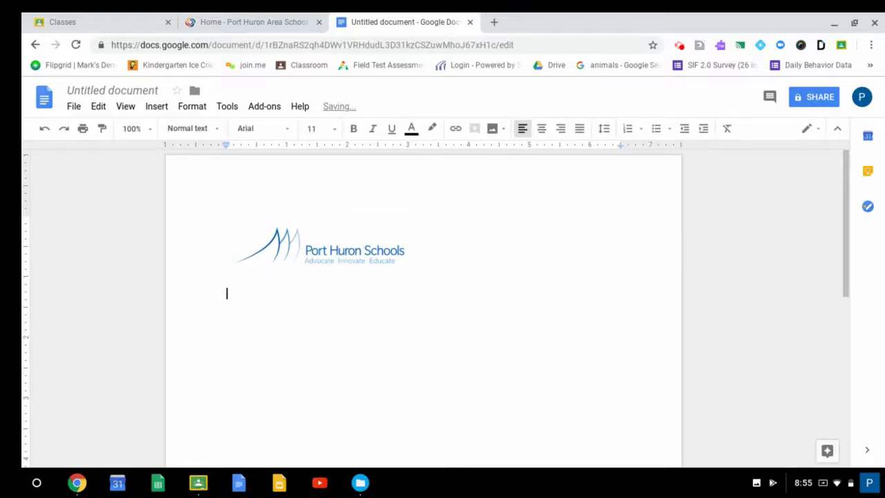
Switch to Google Classroom, open the "Turn in your screenshots here" assignment, and open the file picker to attach a file from the computer.
left_click(103, 25)
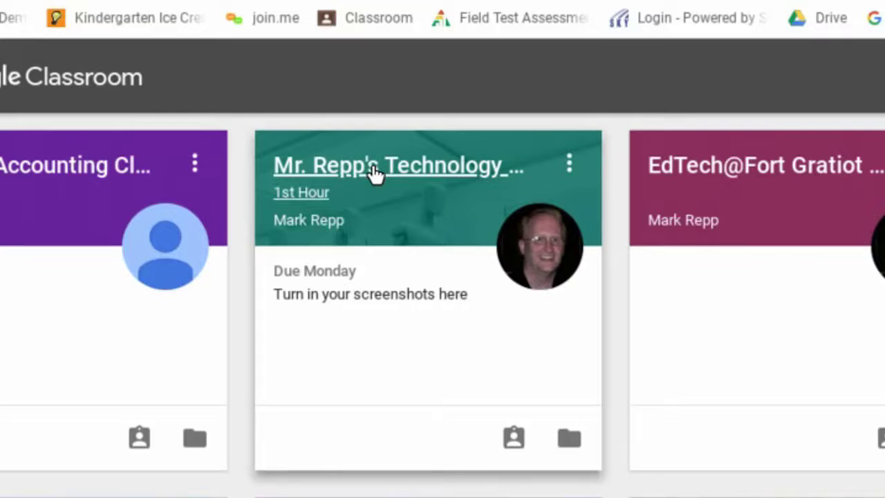
left_click(362, 305)
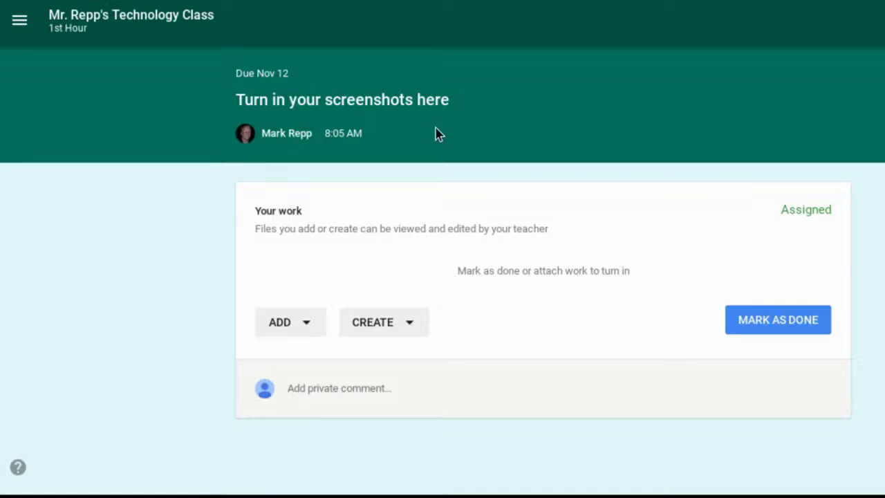
left_click(282, 325)
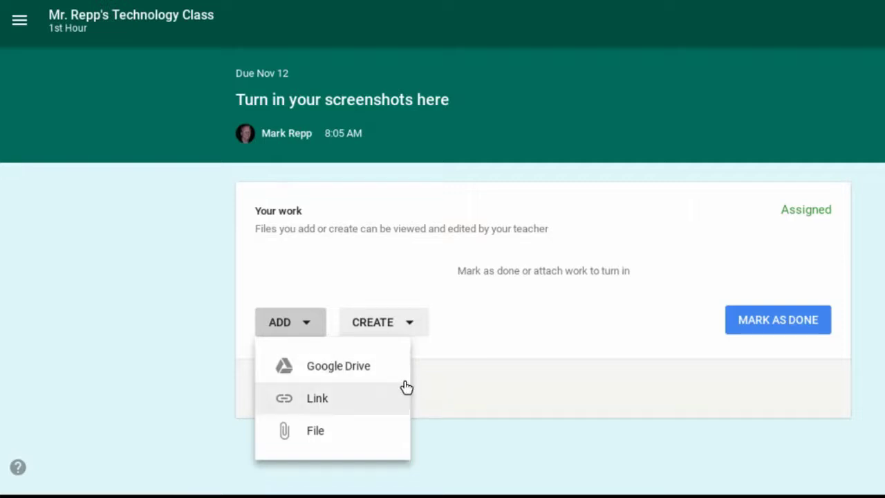
left_click(315, 431)
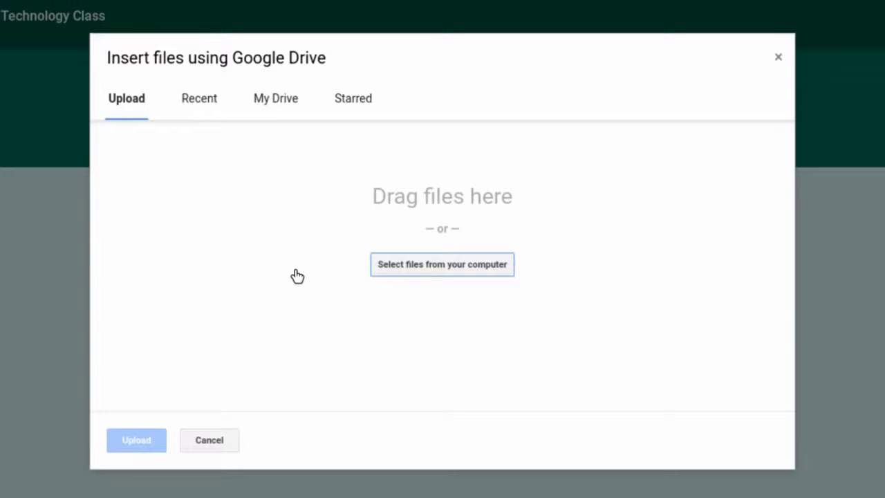
left_click(431, 269)
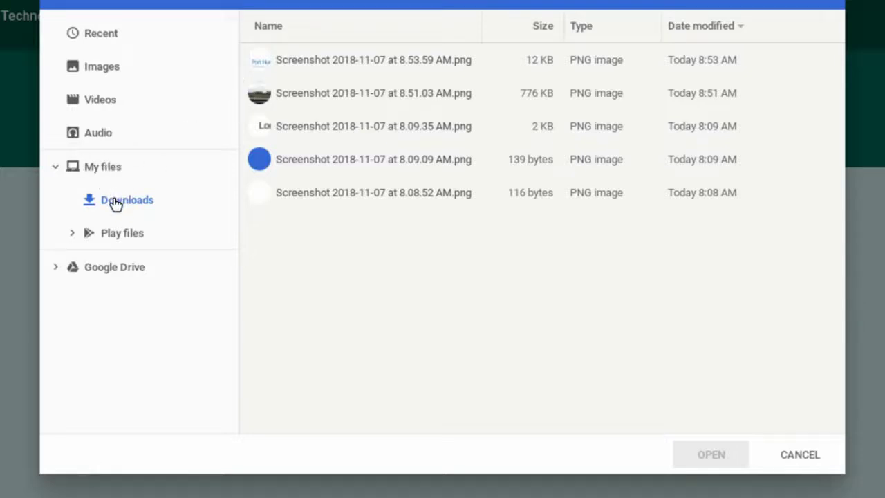
Rename the 8.53.59 AM screenshot in Downloads to the student's name followed by "Screenshot of PHASD Logo", keeping the .png extension.
left_click(289, 64)
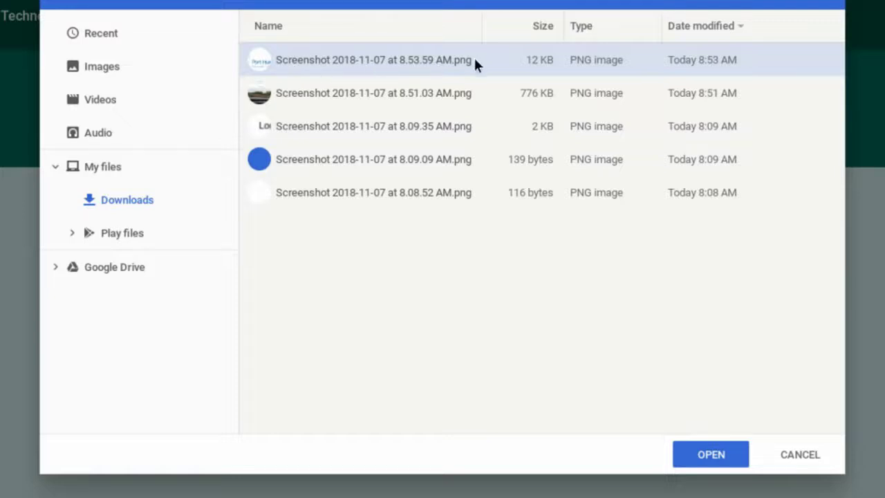
right_click(312, 62)
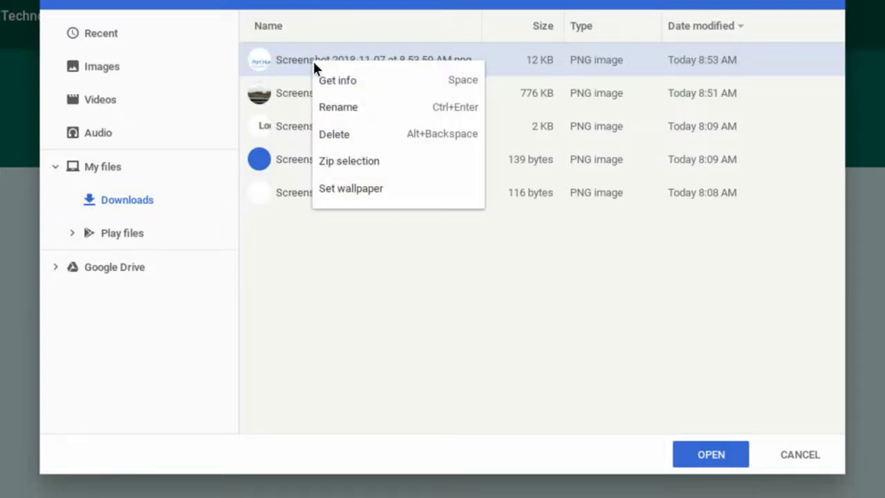
left_click(357, 109)
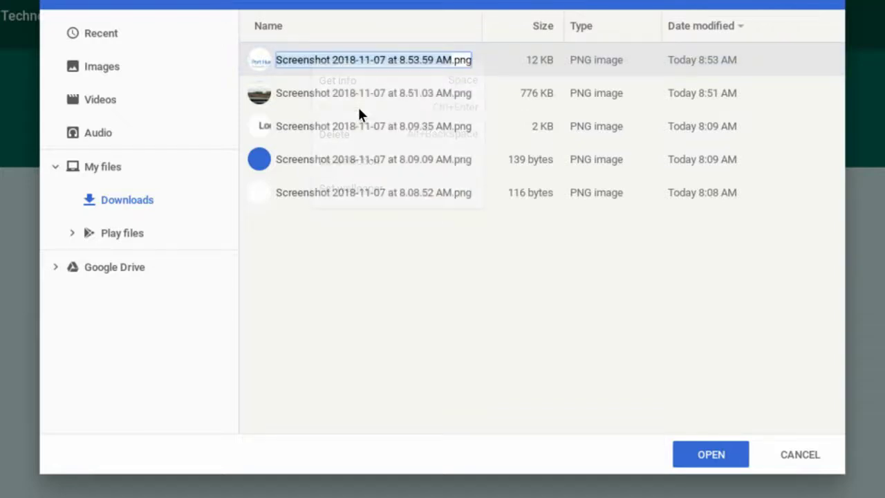
key("BackSpace")
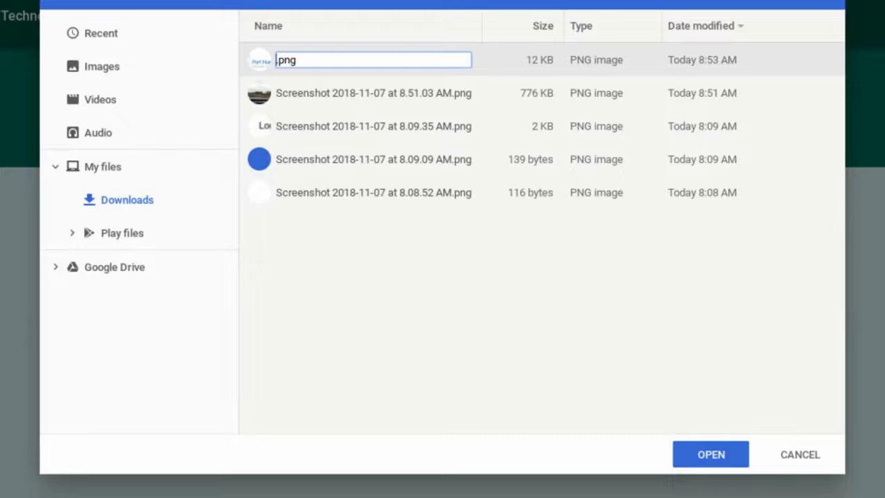
type("Mark R's Screenshot of PHASD Logo")
key("Return")
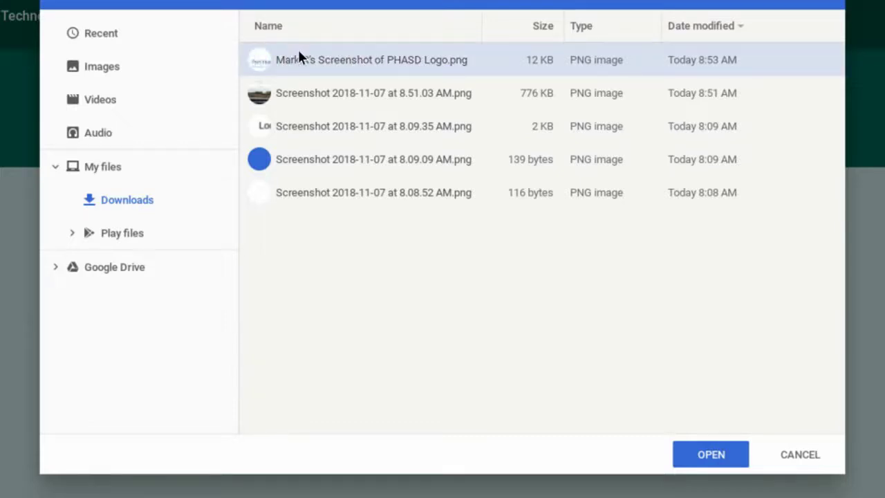
Upload the renamed logo screenshot to the assignment and turn in the work.
left_click(713, 453)
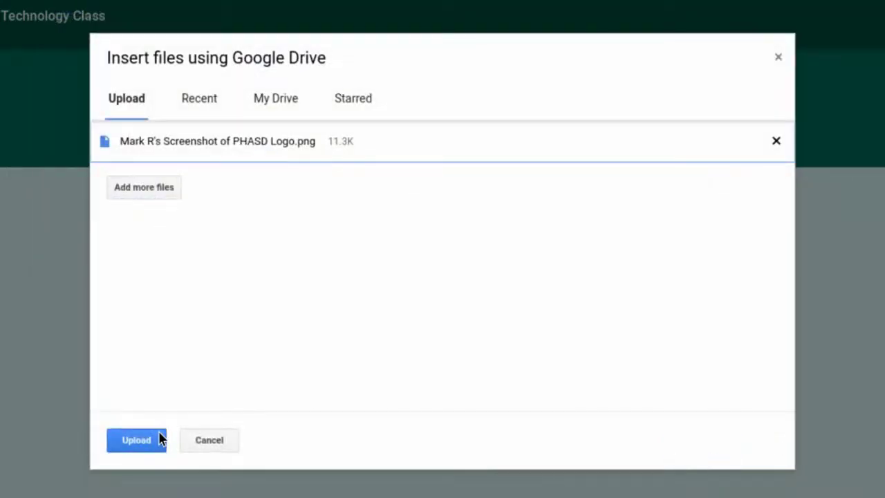
left_click(149, 442)
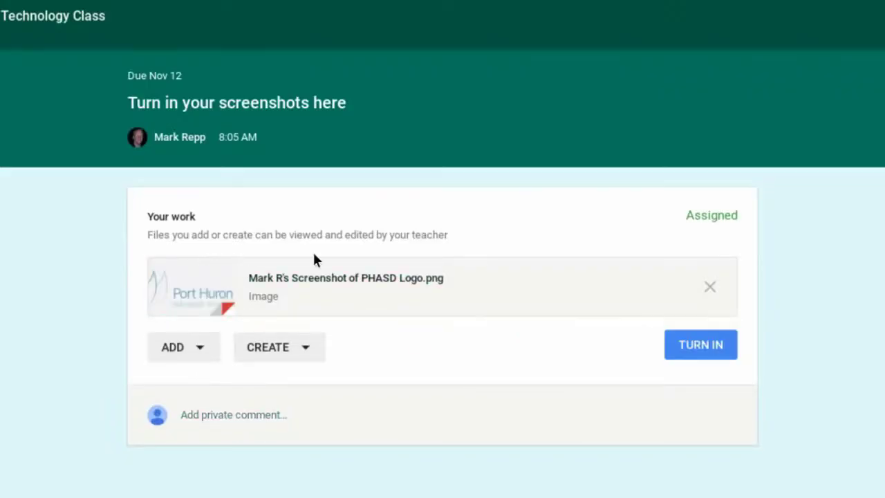
left_click(705, 352)
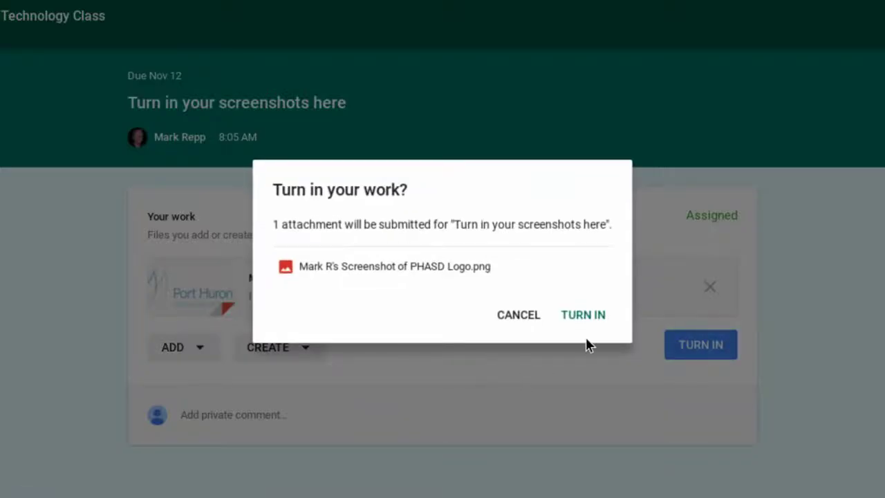
left_click(586, 315)
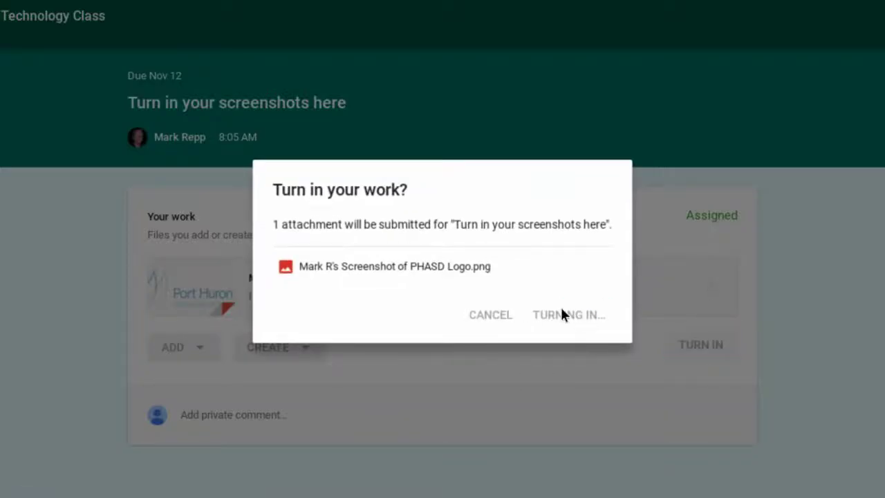